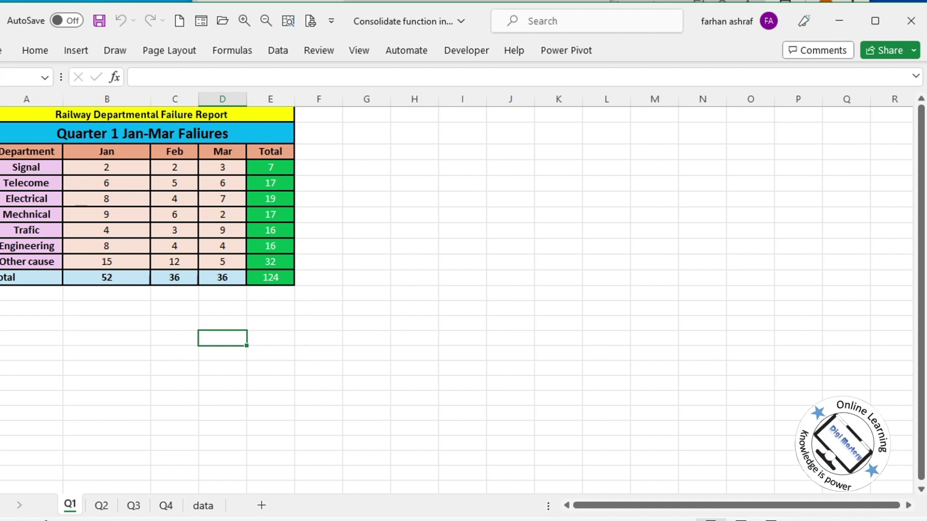
# - Review the Q1, Q2, Q3 and Q4 quarterly tables and the empty data sheet
pyautogui.click(211, 507)
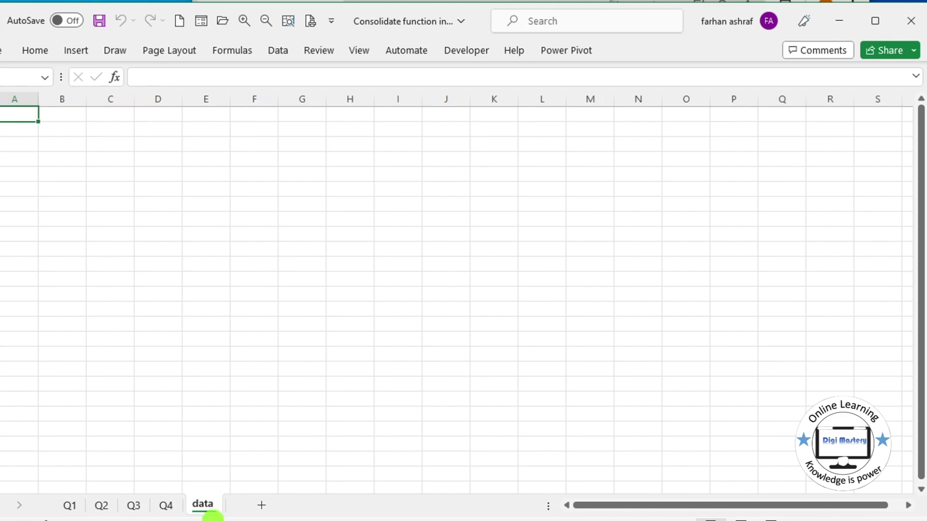
pyautogui.click(71, 505)
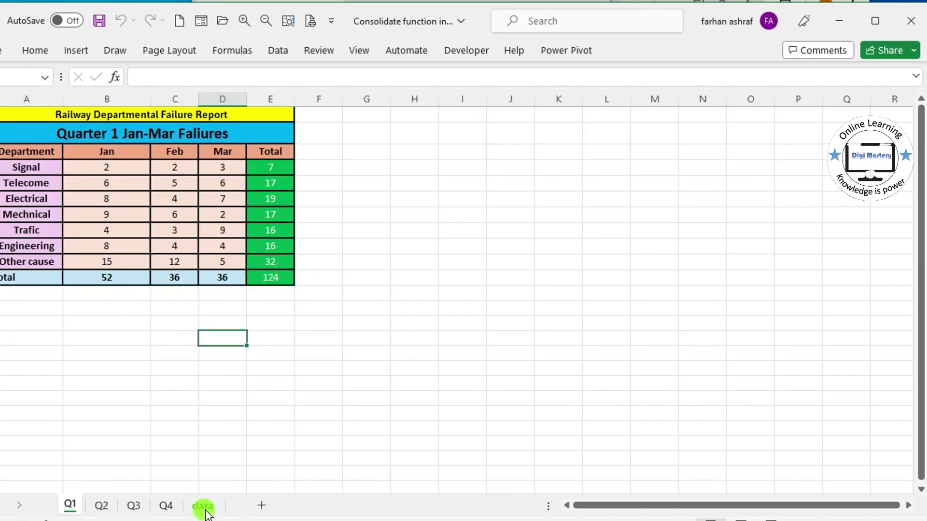
pyautogui.click(102, 505)
pyautogui.click(133, 505)
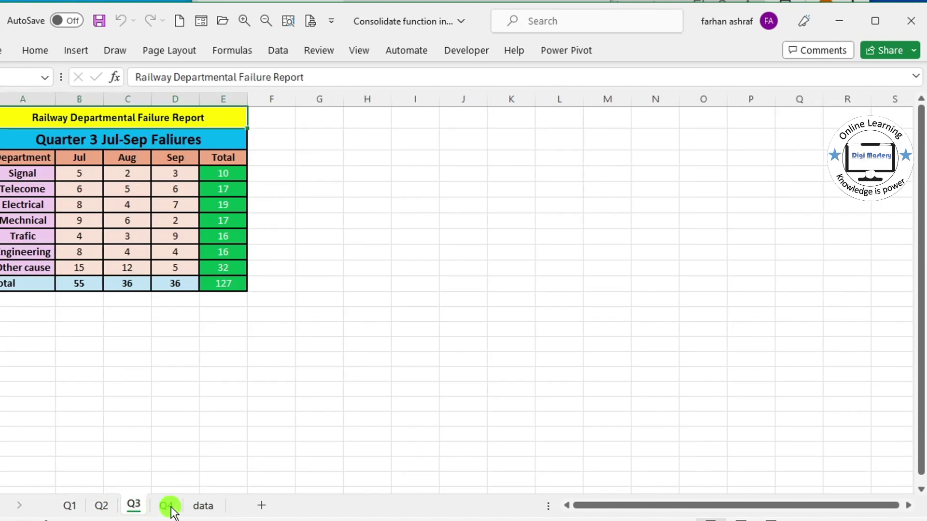
pyautogui.click(167, 505)
pyautogui.click(71, 505)
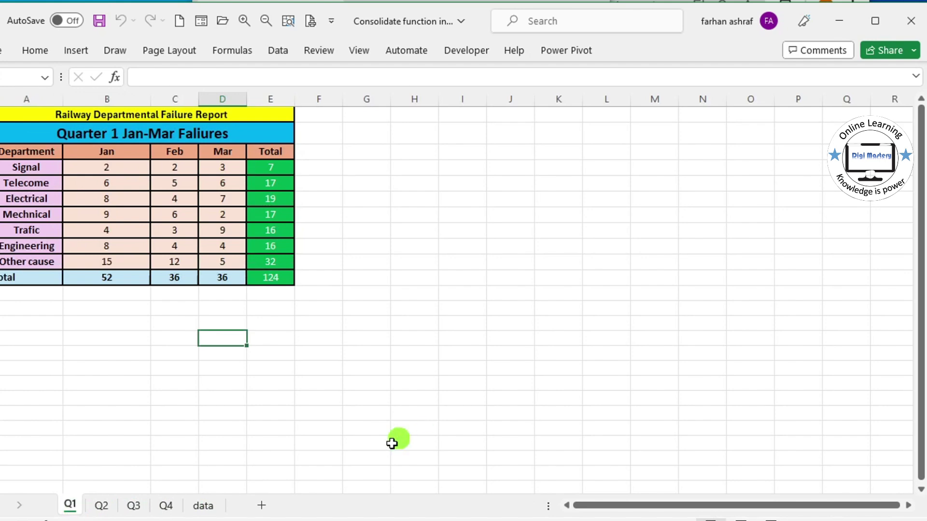
pyautogui.click(101, 506)
pyautogui.click(143, 507)
pyautogui.click(166, 505)
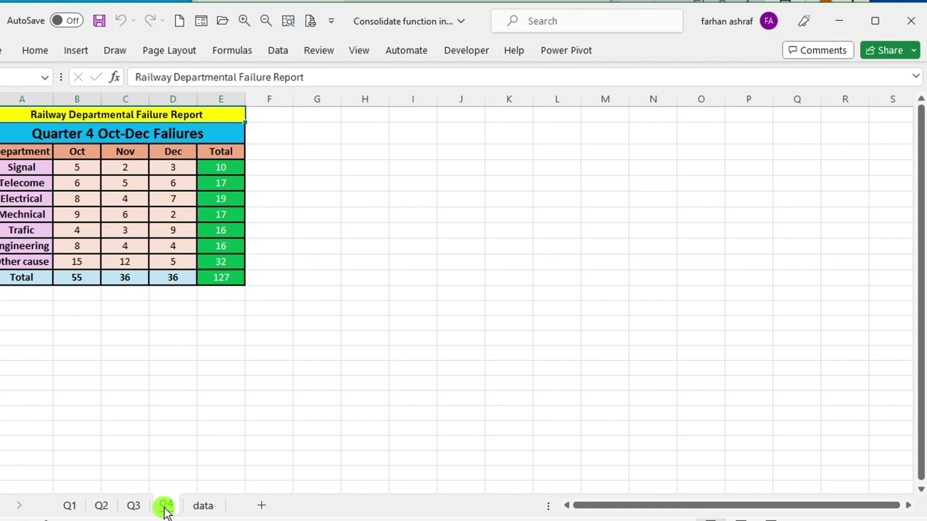
pyautogui.click(70, 505)
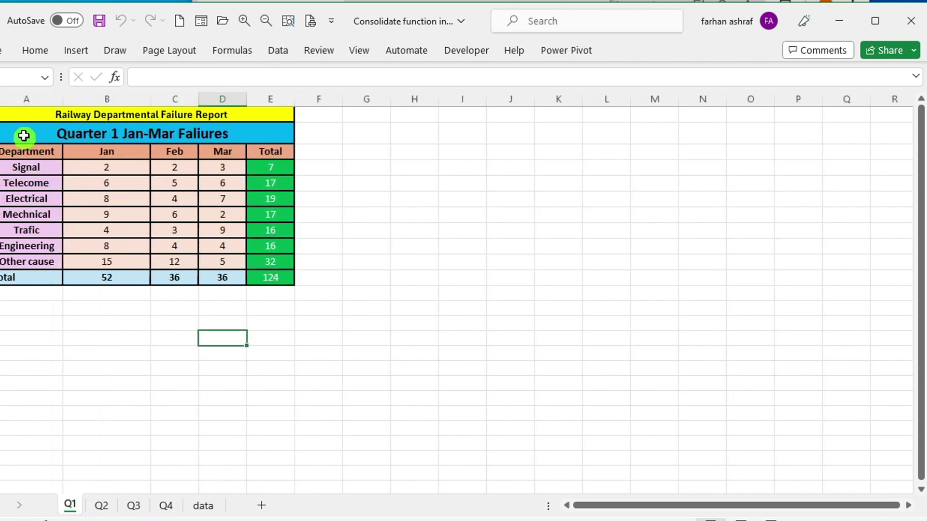
# - Check the Q1 table's extent, then mark out a block on the empty data sheet
pyautogui.moveTo(17, 126); pyautogui.dragTo(733, 431)
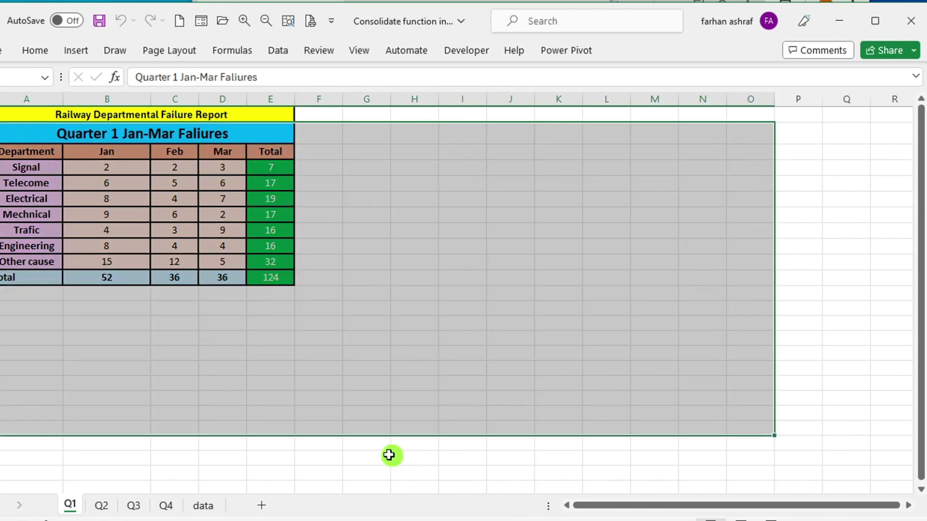
pyautogui.click(64, 114)
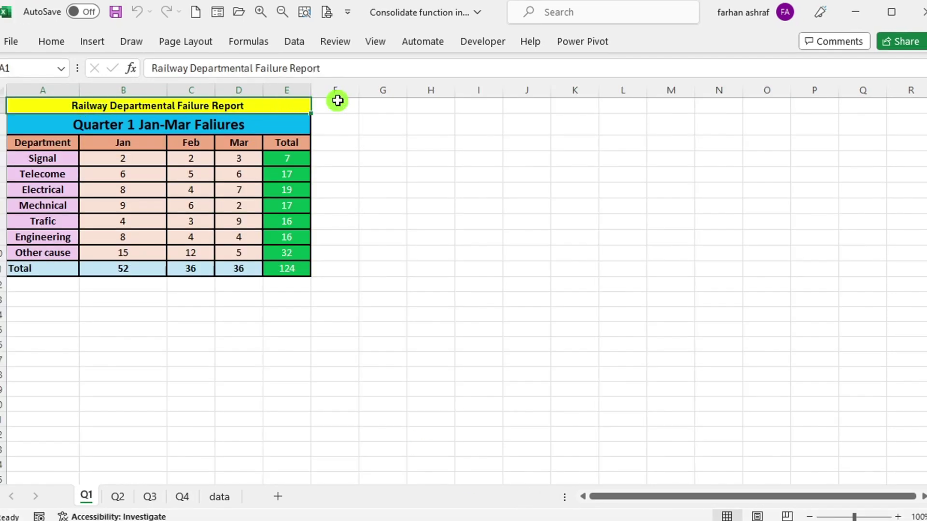
pyautogui.click(337, 101)
pyautogui.click(363, 131)
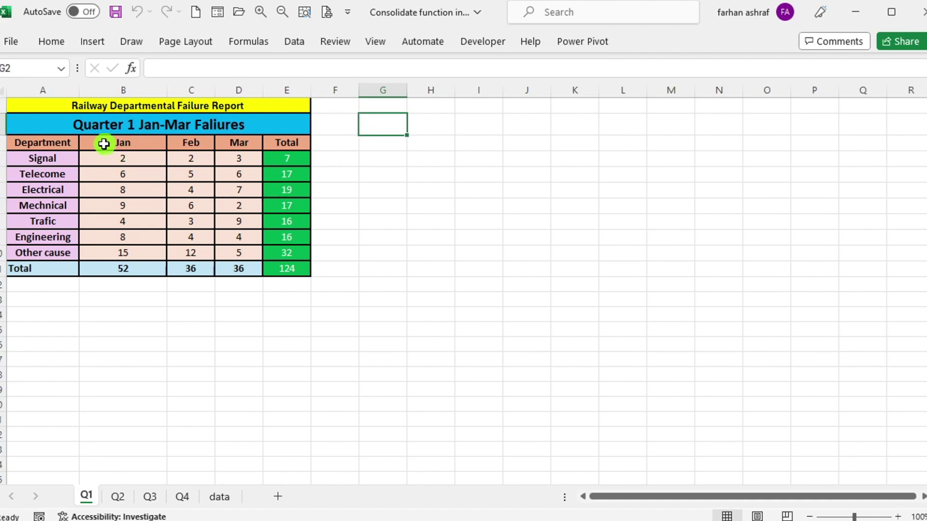
pyautogui.click(117, 497)
pyautogui.click(150, 497)
pyautogui.click(182, 496)
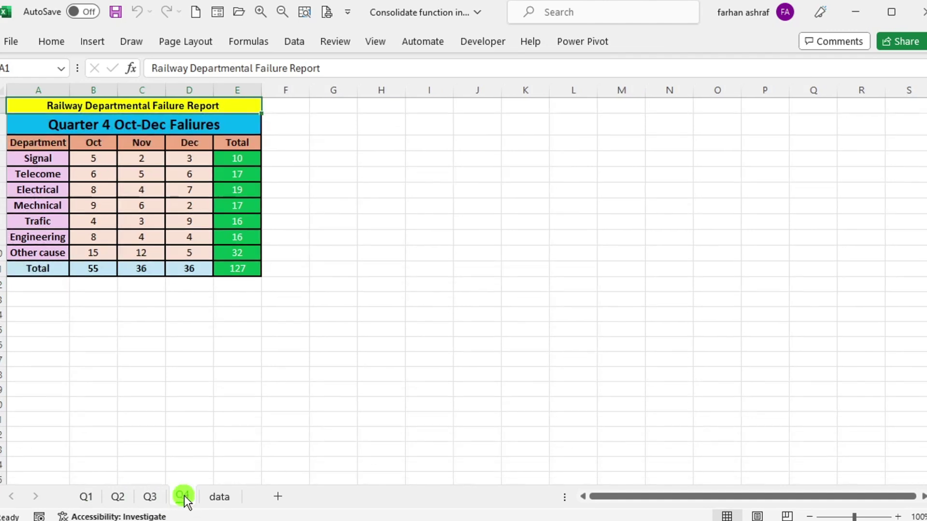
pyautogui.click(83, 504)
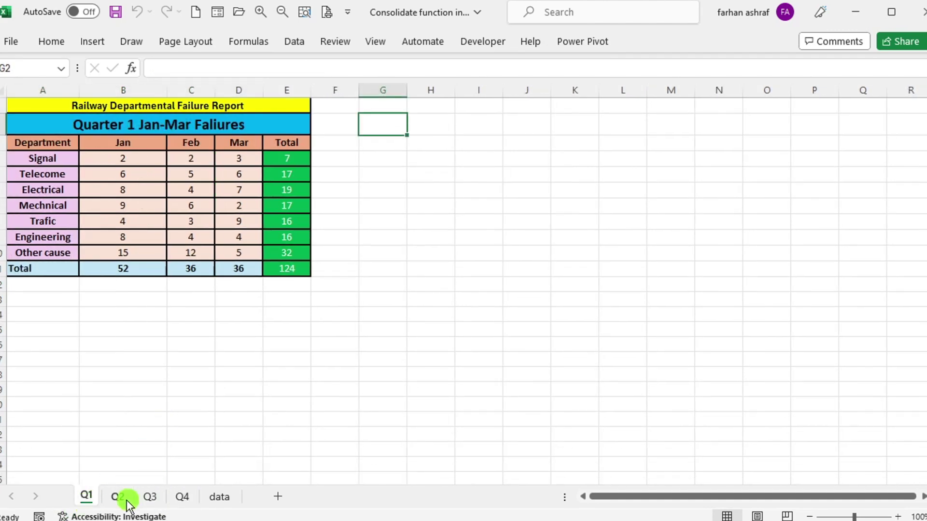
pyautogui.click(227, 498)
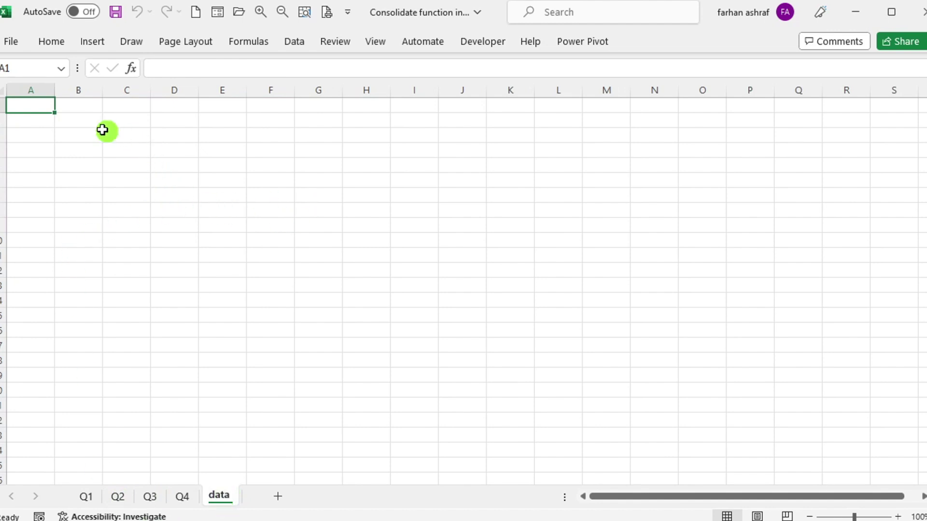
pyautogui.moveTo(43, 107); pyautogui.dragTo(742, 385)
pyautogui.click(540, 422)
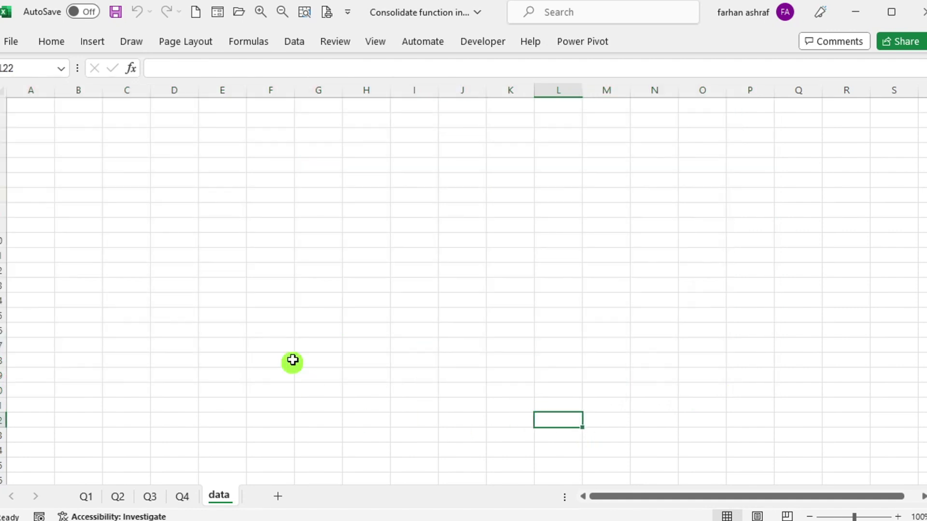
pyautogui.click(86, 497)
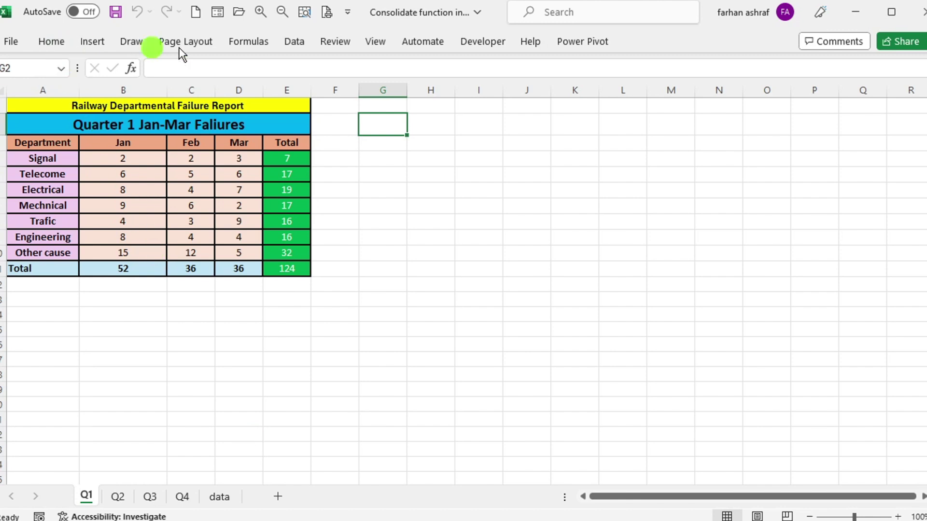
# - Open the Consolidate dialog from the Data tab, keeping Function set to Sum
pyautogui.click(296, 42)
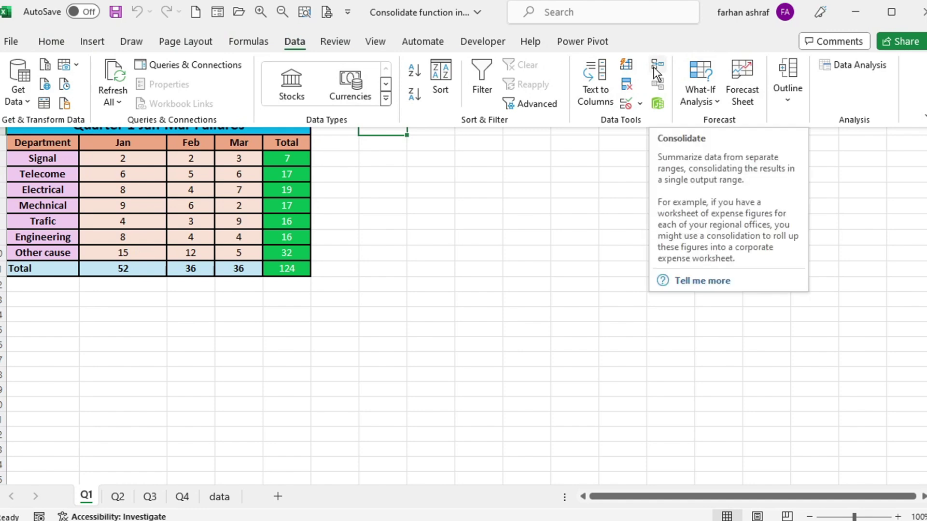
pyautogui.hotkey('ctrl', 'shift')
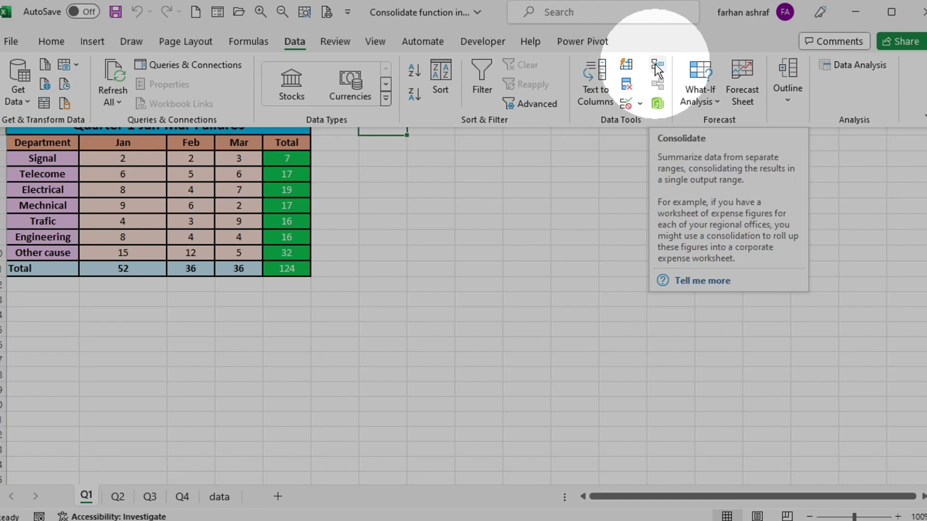
pyautogui.press('ctrl')
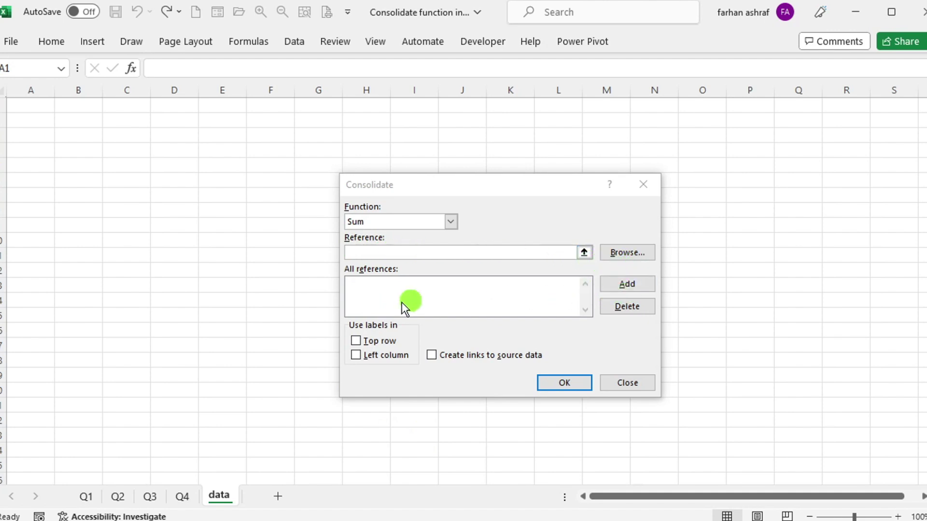
# - Set the consolidation reference to the Q1 table range 'Q1'!$A$3:$E$11
pyautogui.click(585, 253)
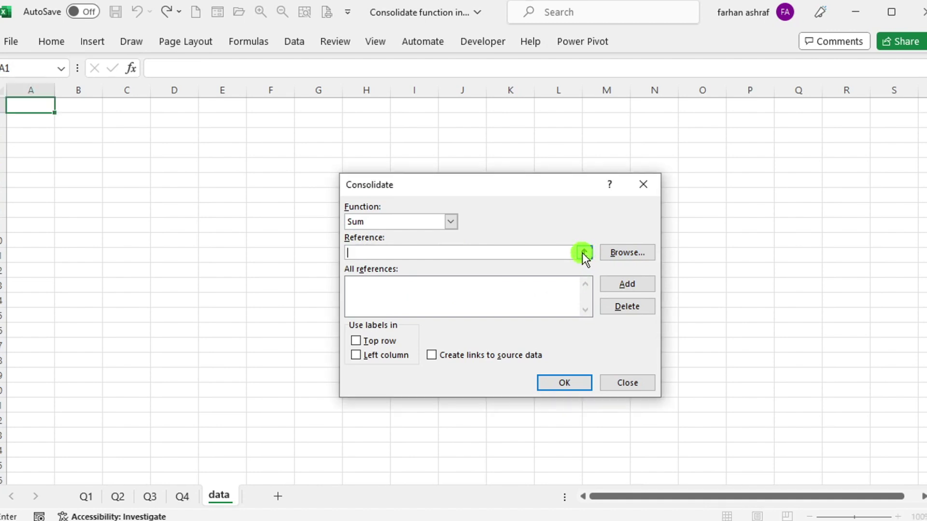
pyautogui.click(583, 252)
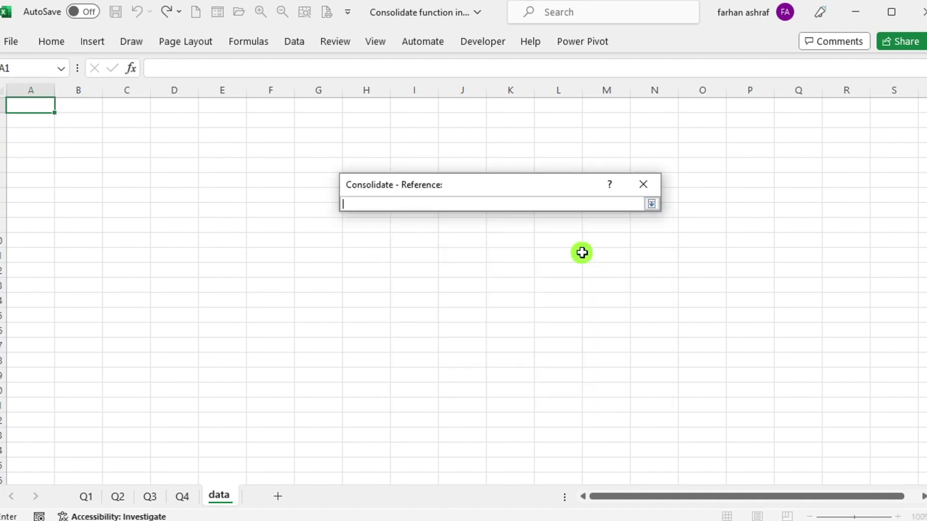
pyautogui.click(86, 497)
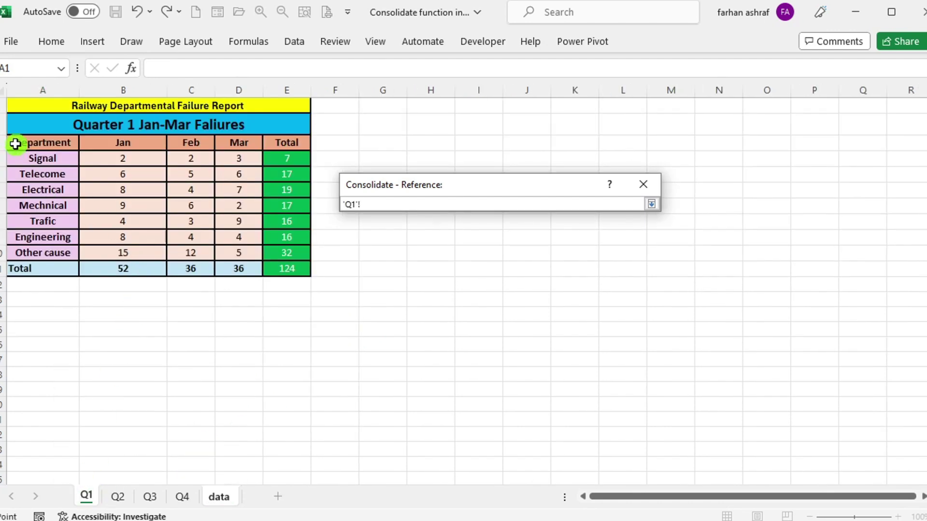
pyautogui.moveTo(22, 144); pyautogui.dragTo(280, 266)
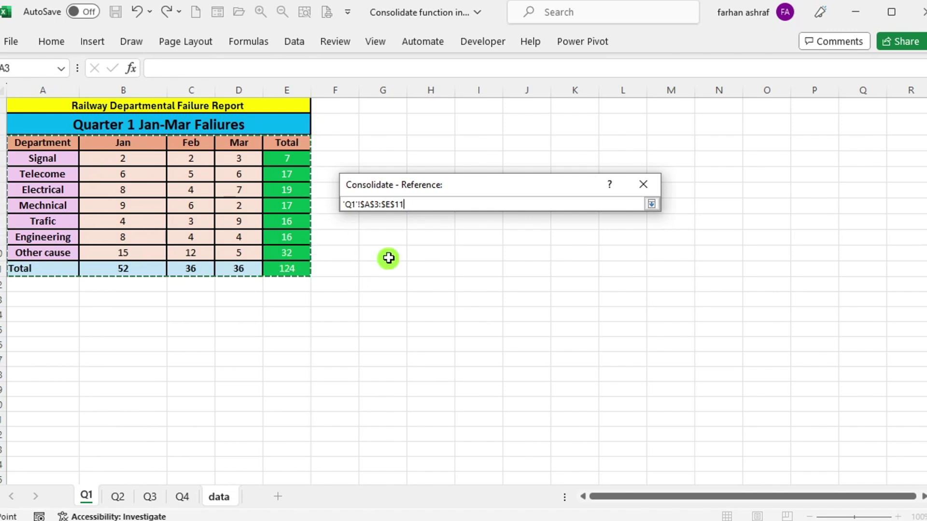
# - Add the Q1 and Q2 A3:E11 ranges to the consolidation reference list
pyautogui.click(653, 205)
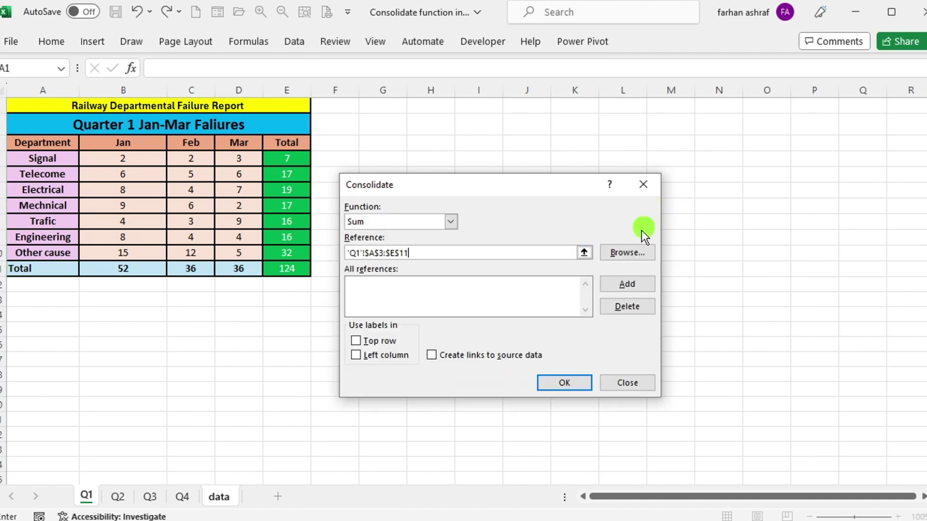
pyautogui.click(615, 283)
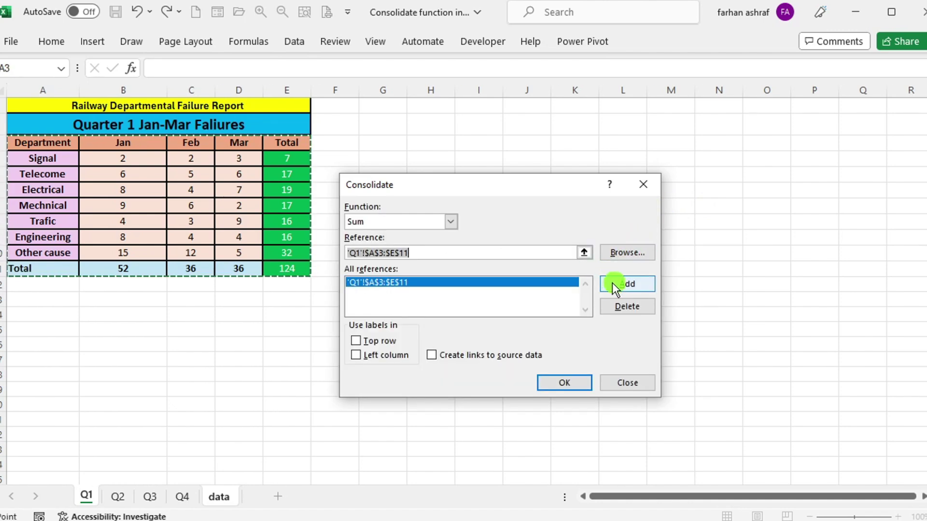
pyautogui.click(584, 252)
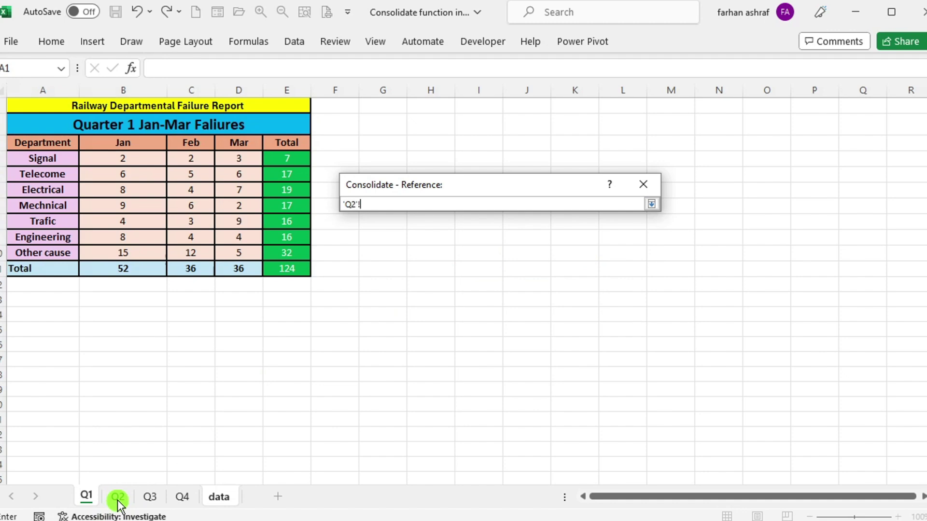
pyautogui.click(117, 497)
pyautogui.moveTo(42, 151); pyautogui.dragTo(249, 274)
pyautogui.click(652, 204)
pyautogui.click(626, 284)
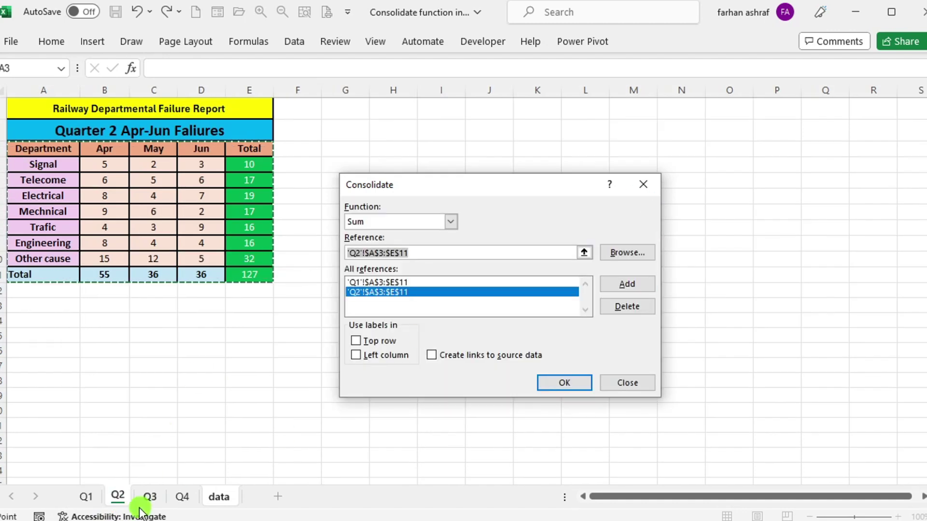
# - Add the Q3 and Q4 A3:E11 ranges to the reference list
pyautogui.click(150, 497)
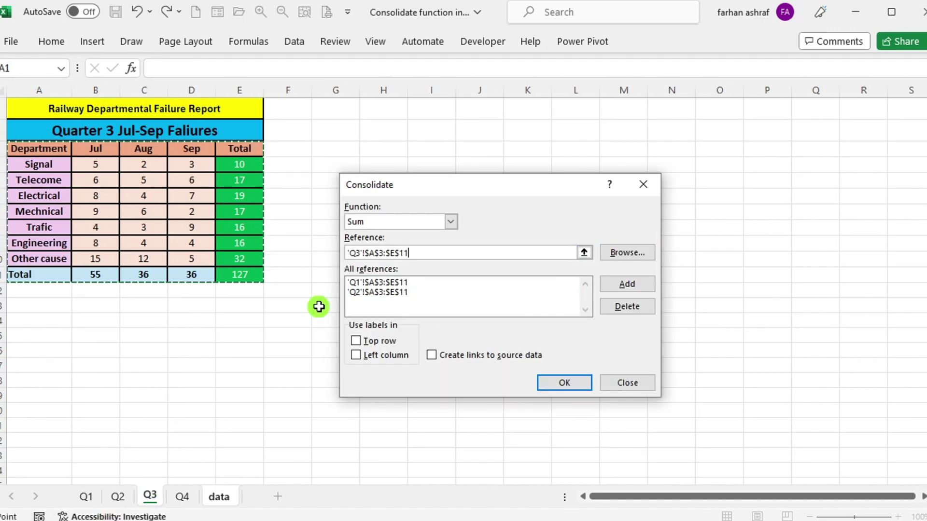
pyautogui.click(637, 286)
pyautogui.click(182, 497)
pyautogui.click(627, 287)
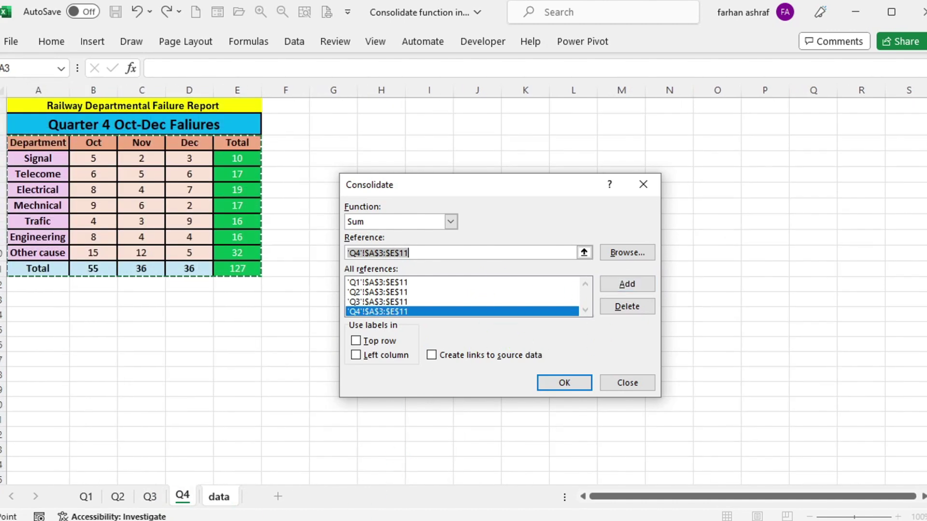
# - Return to the data sheet and use Top row and Left column as labels
pyautogui.click(219, 497)
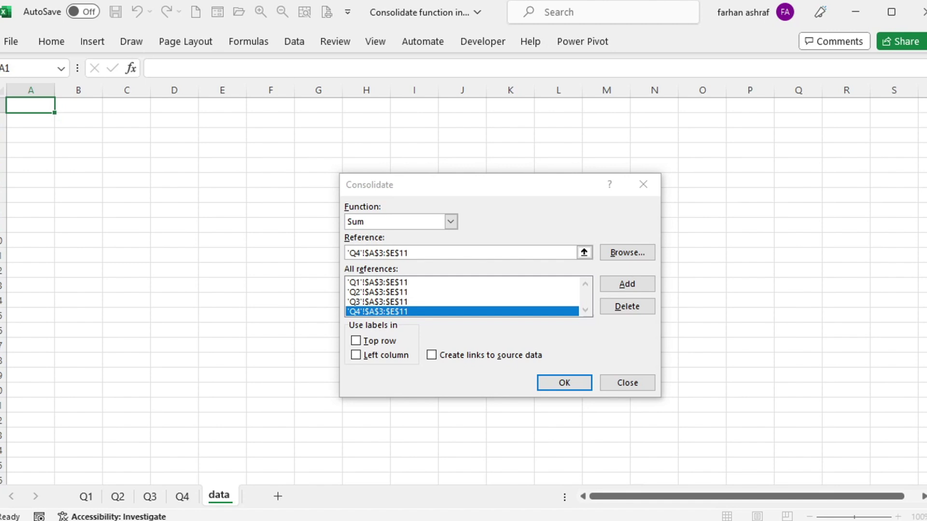
pyautogui.click(357, 339)
pyautogui.click(358, 354)
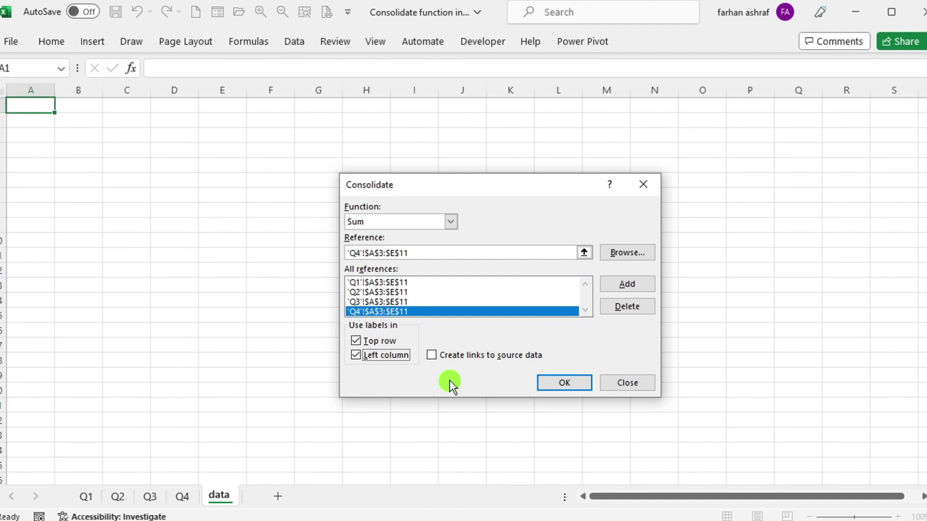
# - Enable 'Create links to source data' and run the Sum consolidation onto the data sheet
pyautogui.click(433, 356)
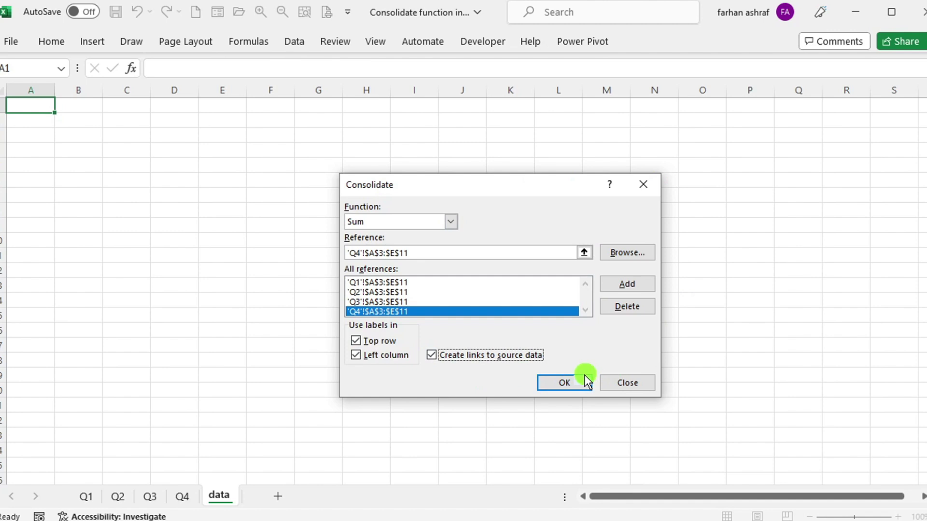
pyautogui.click(568, 382)
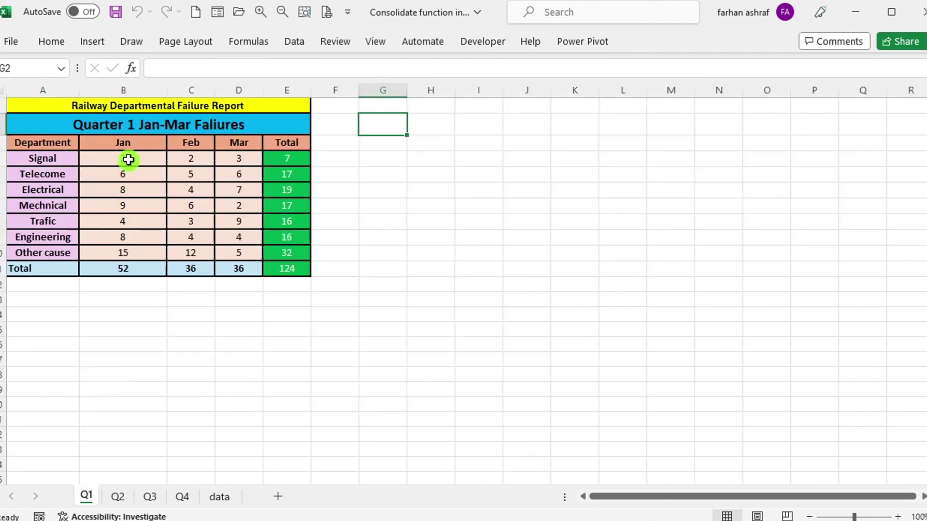
# - Change Q1's January Signal (B4) to 5 and Telecome (B5) to 8, checking data-sheet totals
pyautogui.click(219, 497)
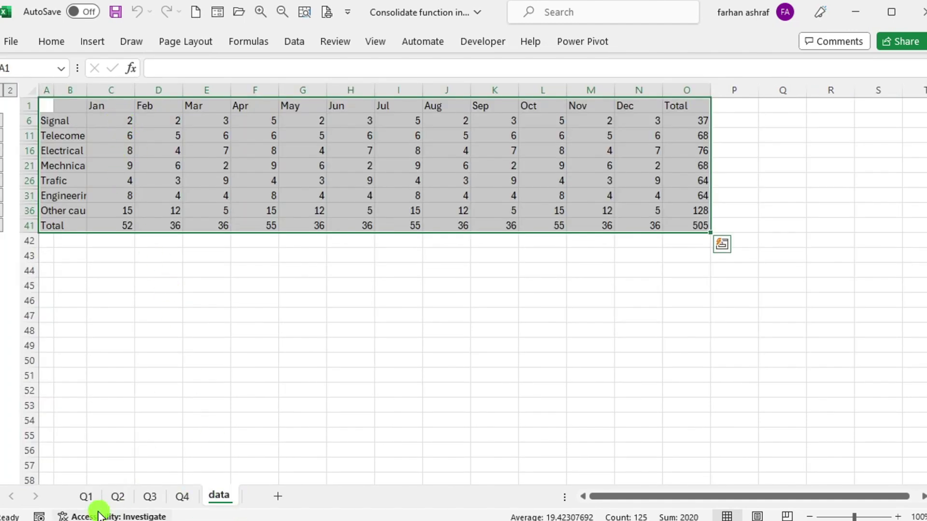
pyautogui.click(87, 498)
pyautogui.click(128, 158)
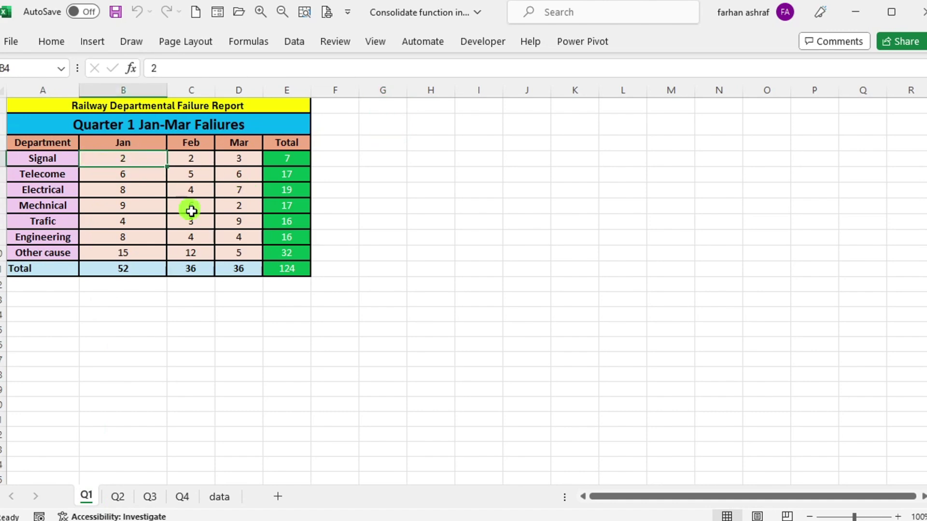
pyautogui.write('5')
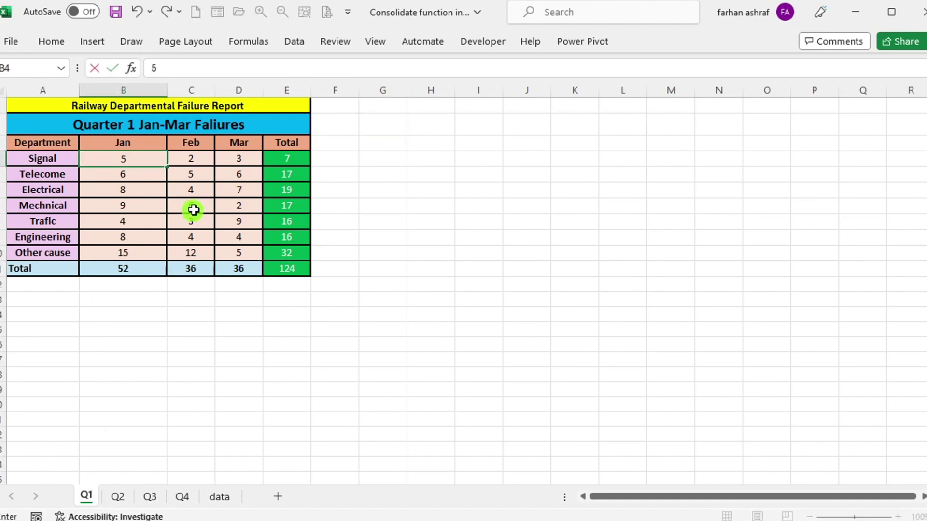
pyautogui.click(220, 497)
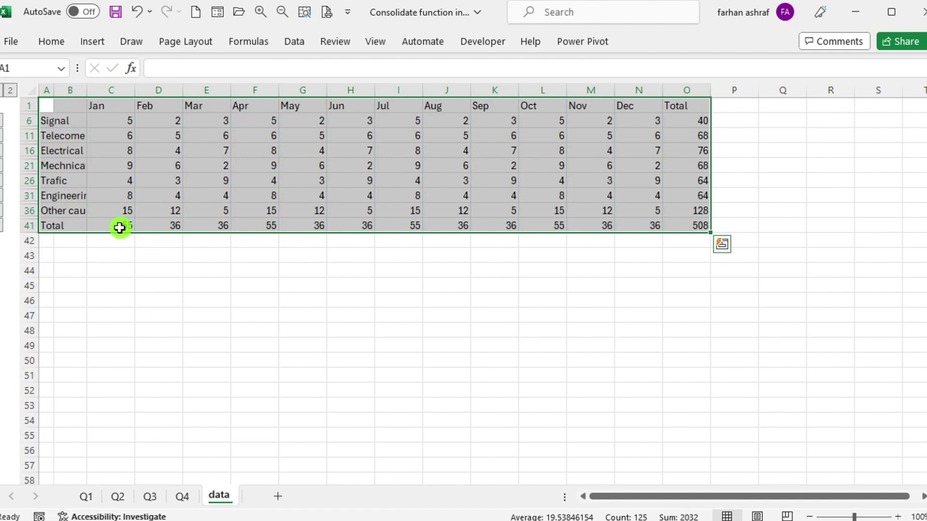
pyautogui.click(85, 497)
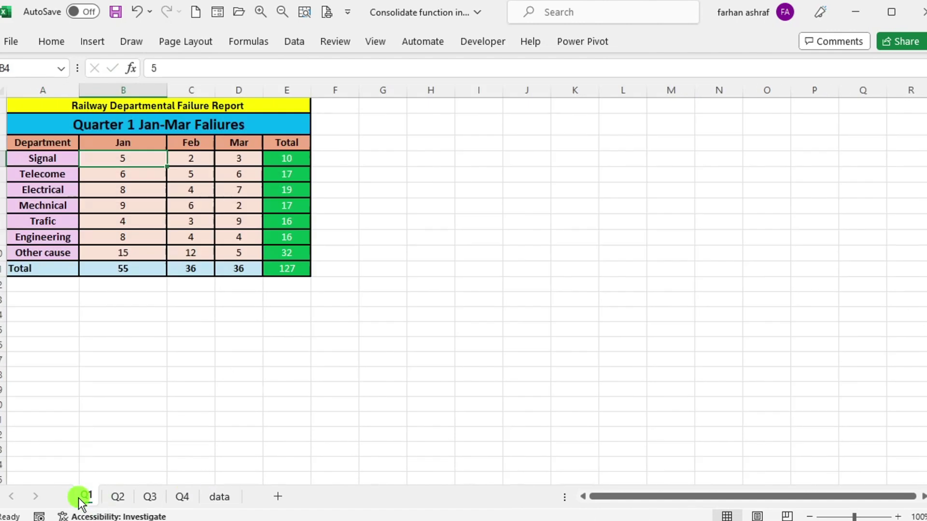
pyautogui.click(119, 175)
pyautogui.write('8')
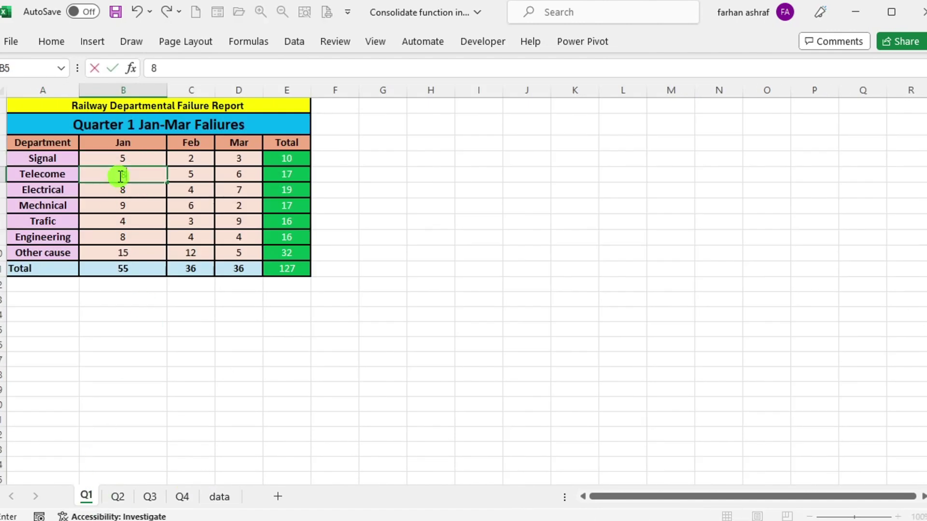
pyautogui.click(219, 496)
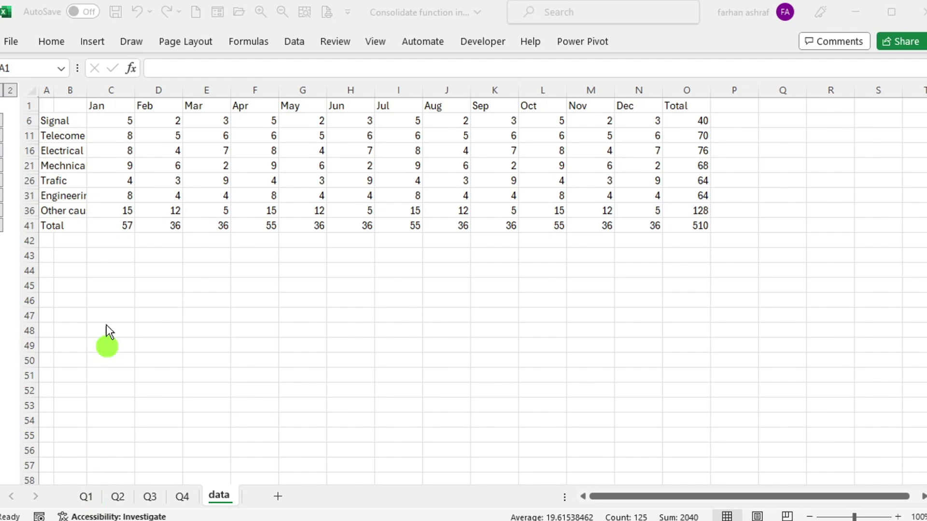
# - Apply the Classic 2 AutoFormat to the consolidated table using Alt+O+A
pyautogui.click(46, 105)
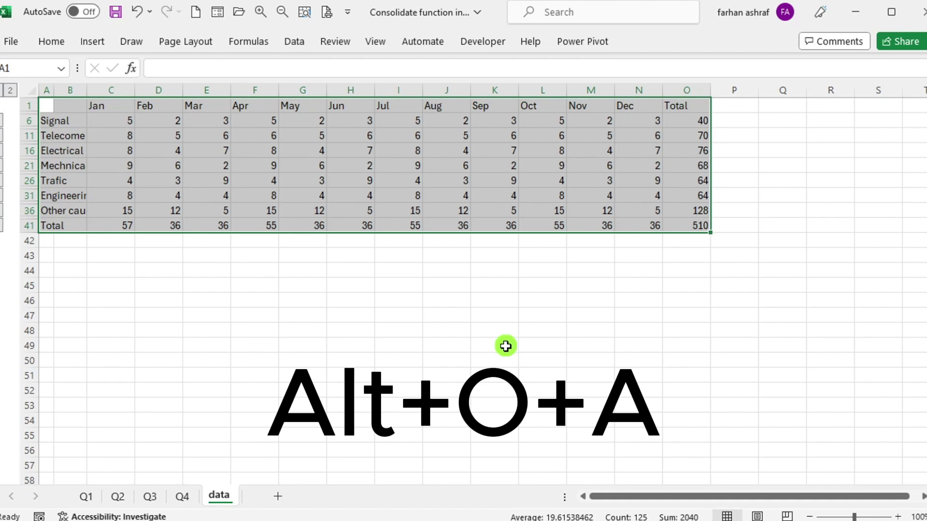
pyautogui.press('alt')
pyautogui.press('o')
pyautogui.press('a')
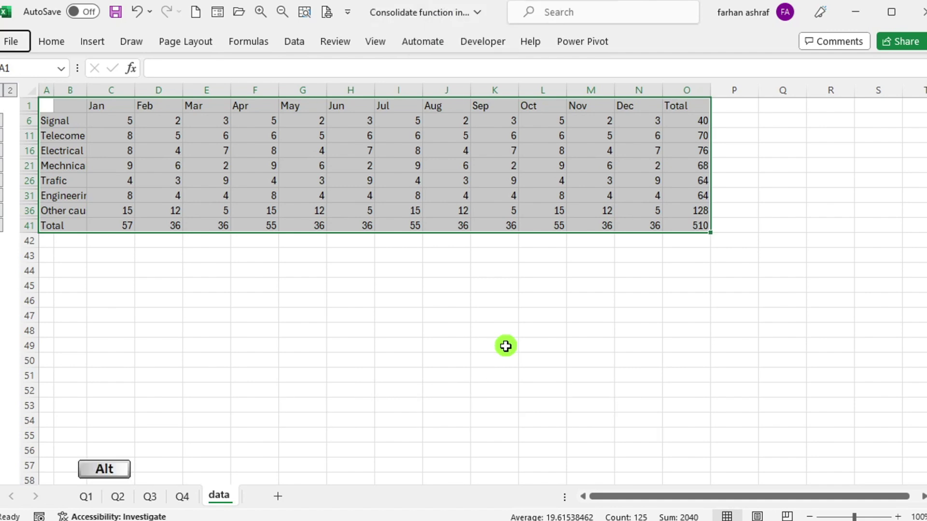
pyautogui.click(444, 269)
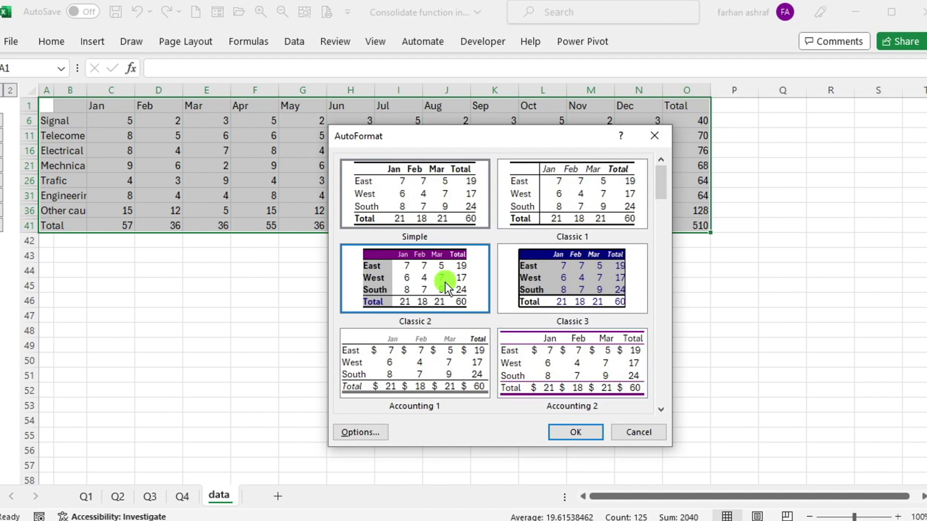
pyautogui.click(575, 432)
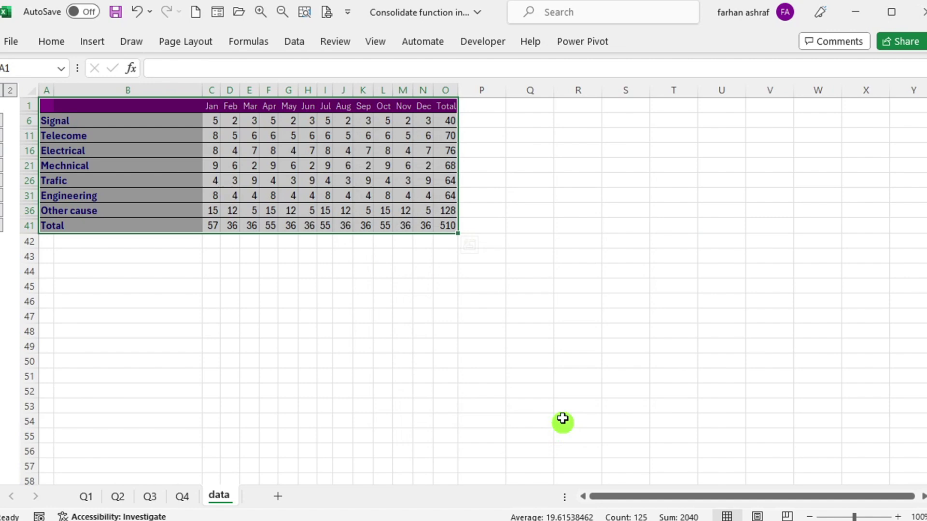
# - Toggle the Signal outline group open and closed, leaving its four detail rows expanded
pyautogui.click(360, 309)
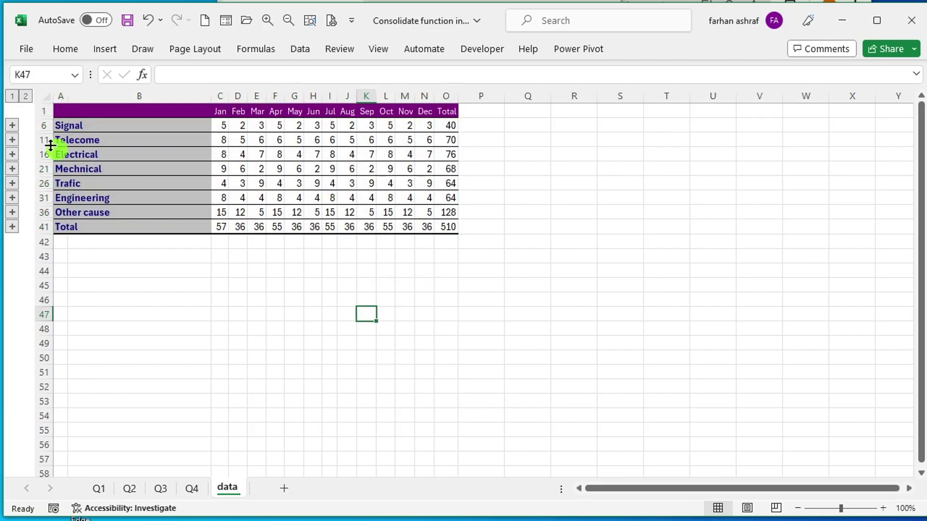
pyautogui.click(12, 125)
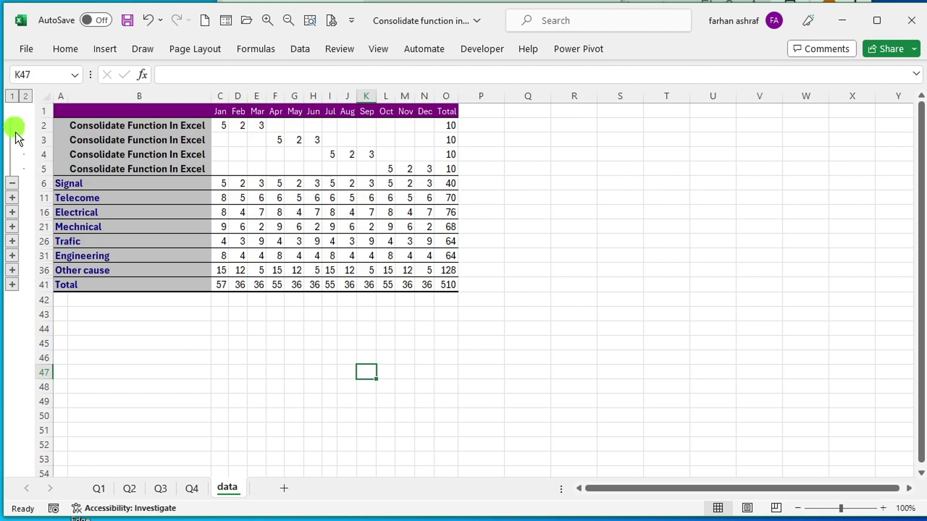
pyautogui.click(13, 182)
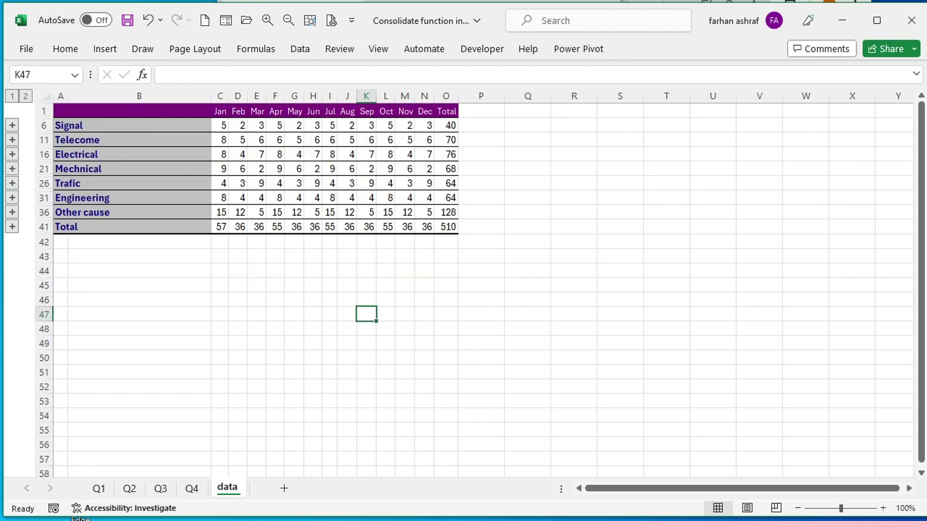
pyautogui.click(13, 127)
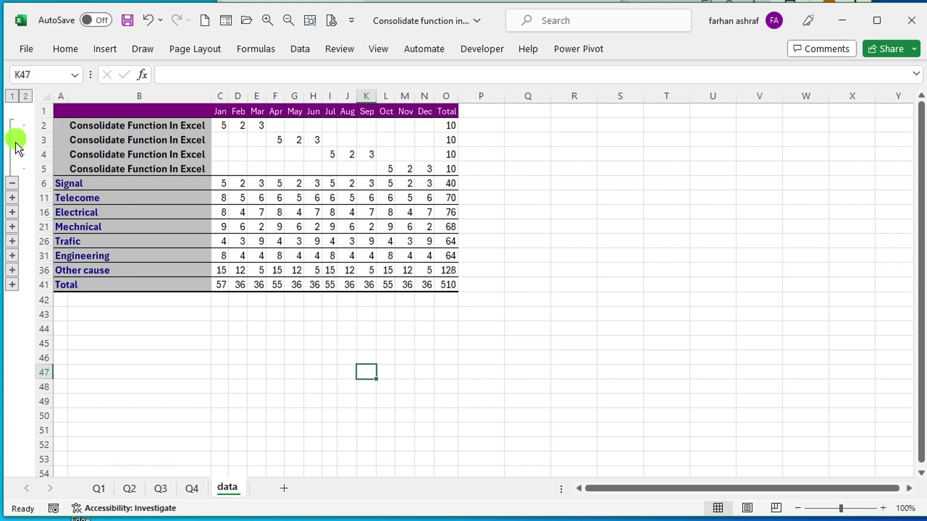
pyautogui.click(14, 181)
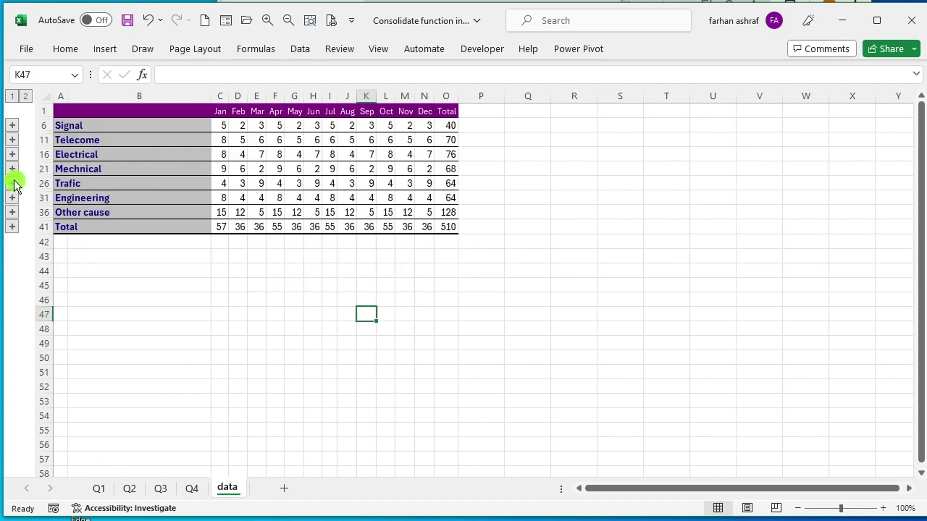
pyautogui.click(13, 126)
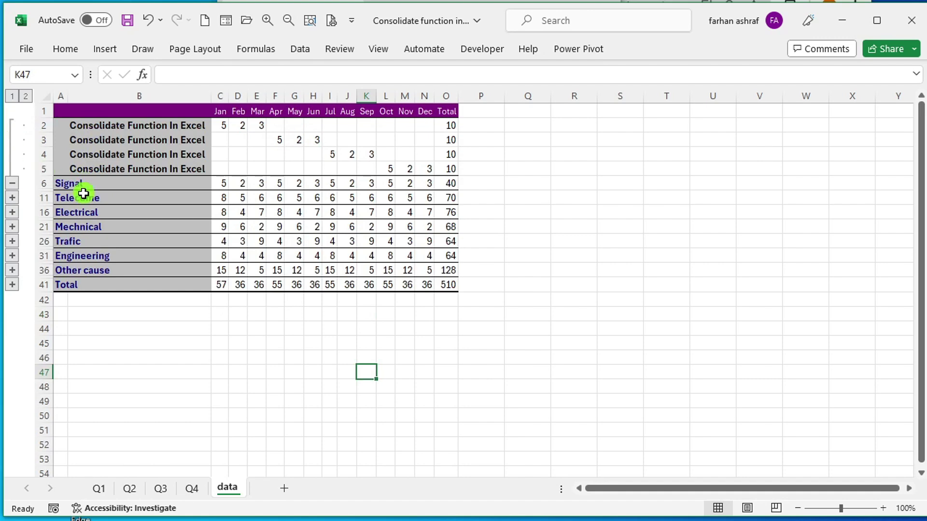
# - Relabel the first Signal detail row B2 as 'signal'
pyautogui.click(145, 126)
pyautogui.press('BackSpace')
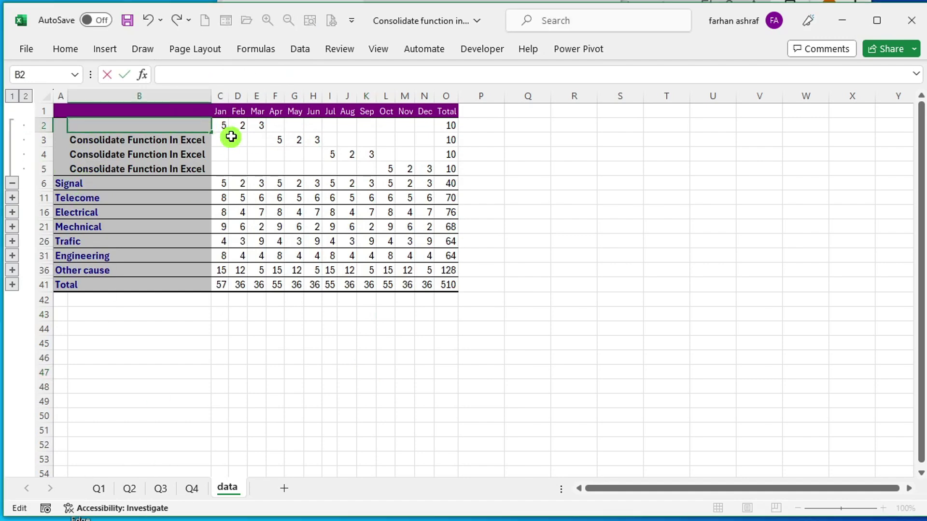
pyautogui.write('signal')
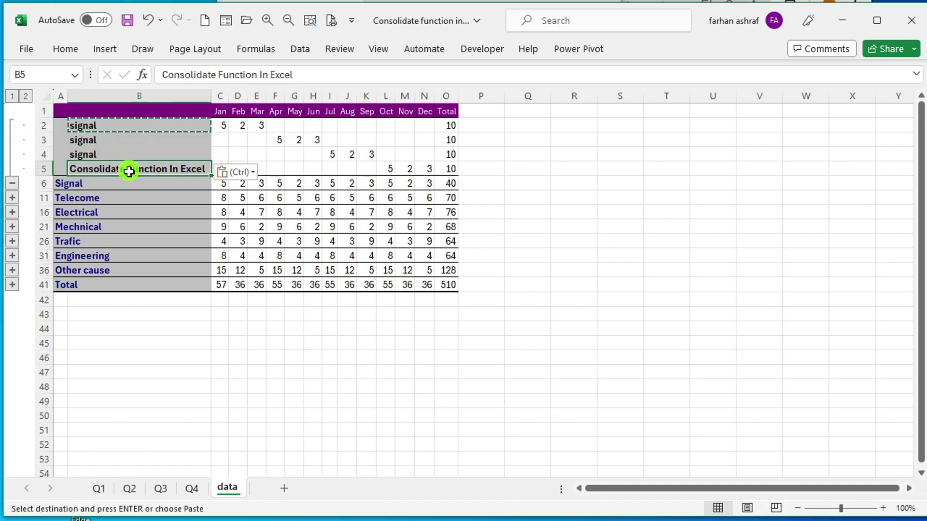
# - Copy the Telecome label into the Telecome detail rows B7 through B10
pyautogui.click(12, 183)
pyautogui.click(12, 139)
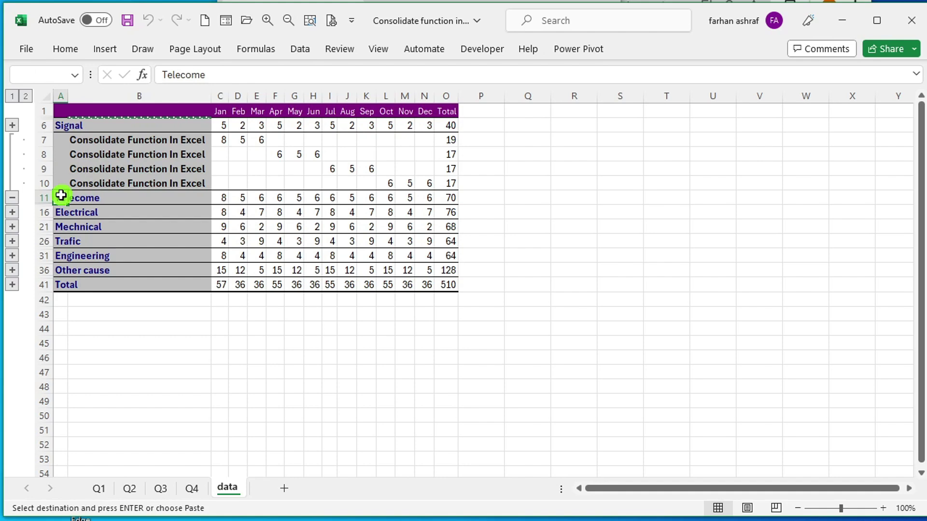
pyautogui.click(60, 195)
pyautogui.hotkey('ctrl', 'c')
pyautogui.click(200, 143)
pyautogui.hotkey('ctrl', 'v')
pyautogui.click(141, 159)
pyautogui.hotkey('ctrl', 'v')
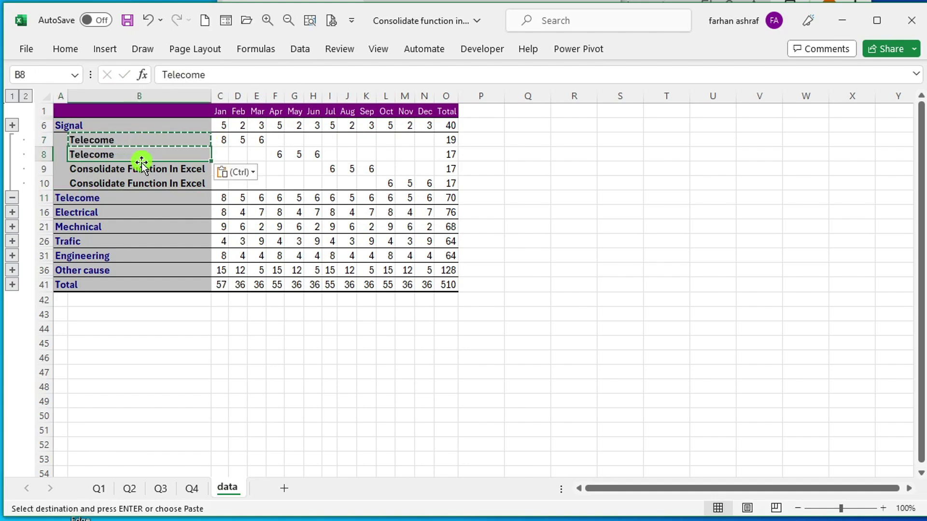
pyautogui.click(142, 169)
pyautogui.hotkey('ctrl', 'v')
pyautogui.click(141, 183)
pyautogui.hotkey('ctrl', 'v')
# - Switch outline to level 2 to show all detail rows and review the Signal and Telecome labels
pyautogui.click(12, 96)
pyautogui.click(24, 95)
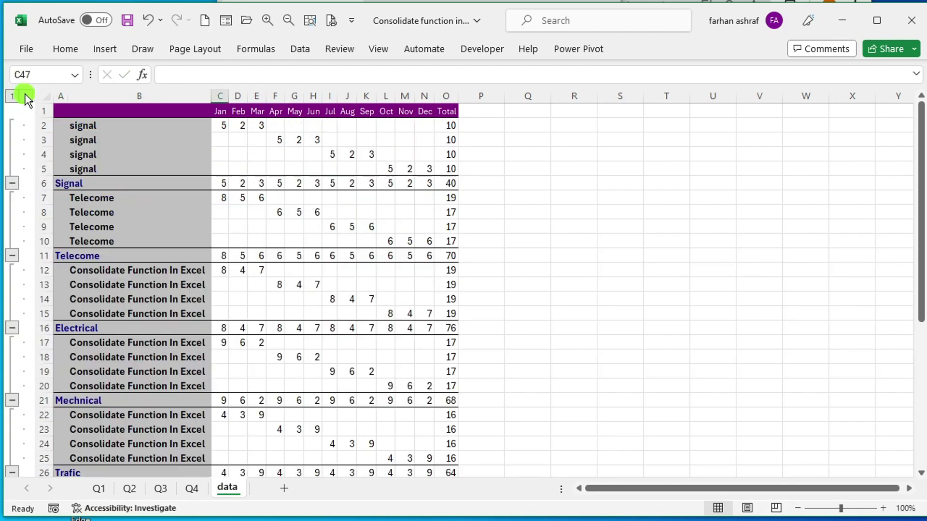
pyautogui.moveTo(82, 128); pyautogui.dragTo(139, 179)
pyautogui.moveTo(97, 202); pyautogui.dragTo(148, 247)
# - Switch outline levels 1, 2, then 1, leaving only department totals and the 510 grand total
pyautogui.click(292, 227)
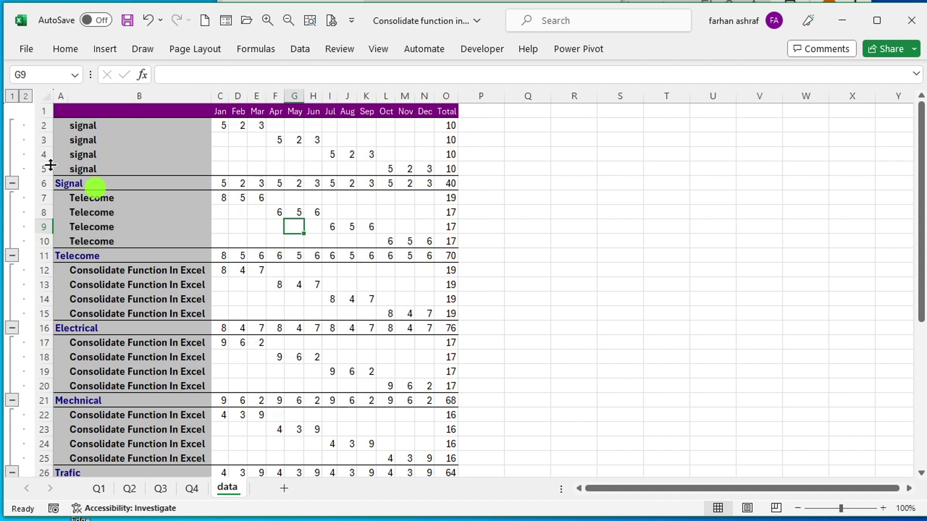
pyautogui.click(12, 97)
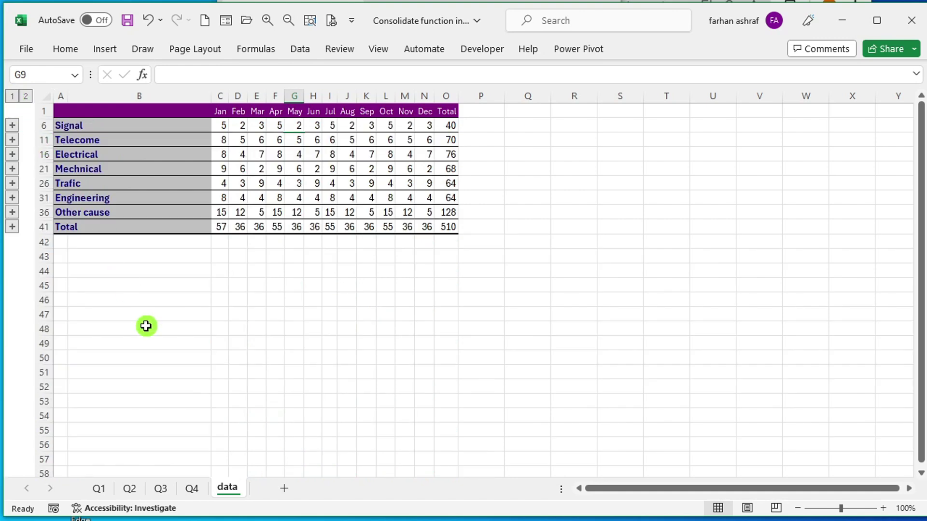
pyautogui.click(24, 96)
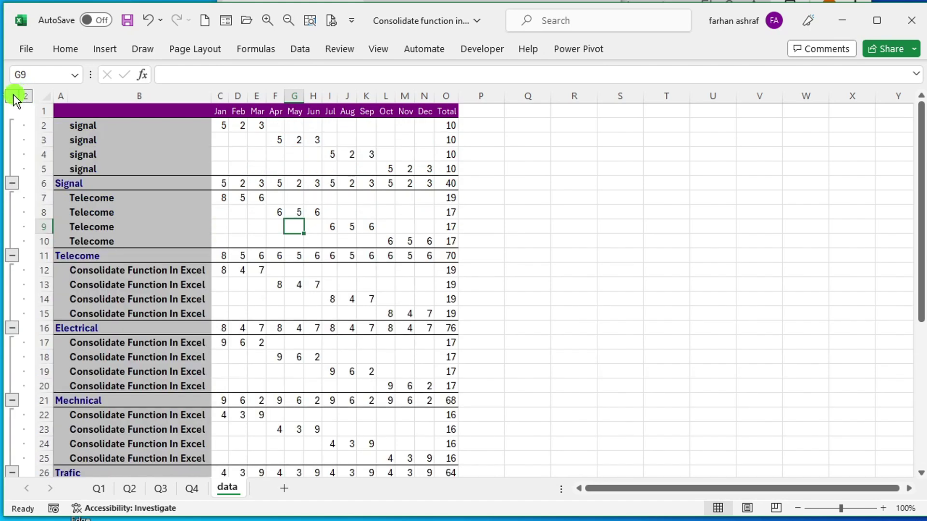
pyautogui.click(12, 96)
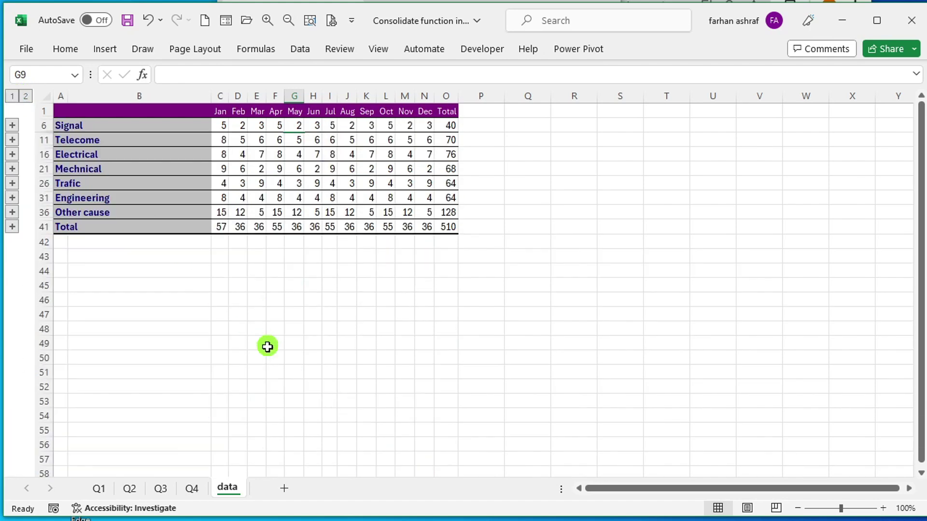